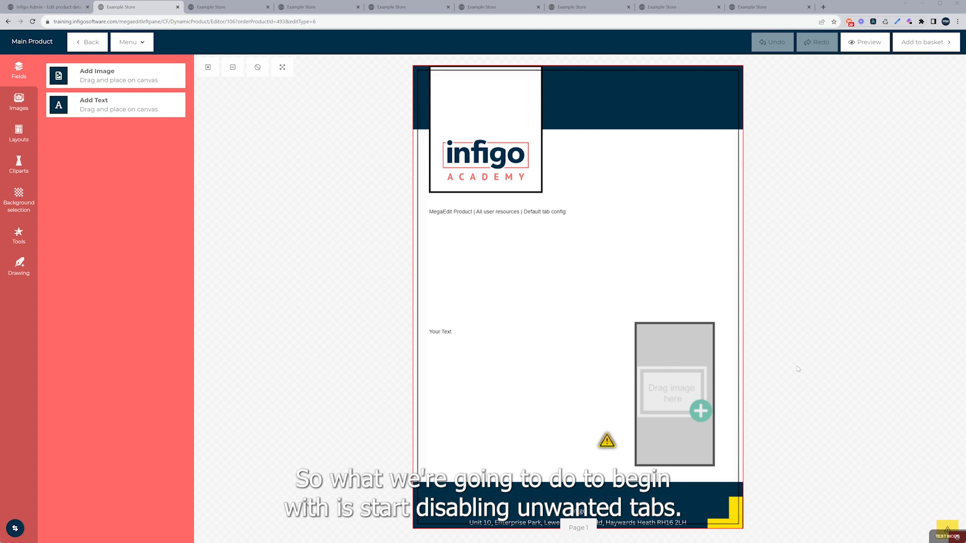
- In the Product Options' Left Pane section, disable Show Layout Tab, Show Gallery Tab and Show Drawing Tools
{"action": "left_click", "coordinate": [131, 43]}
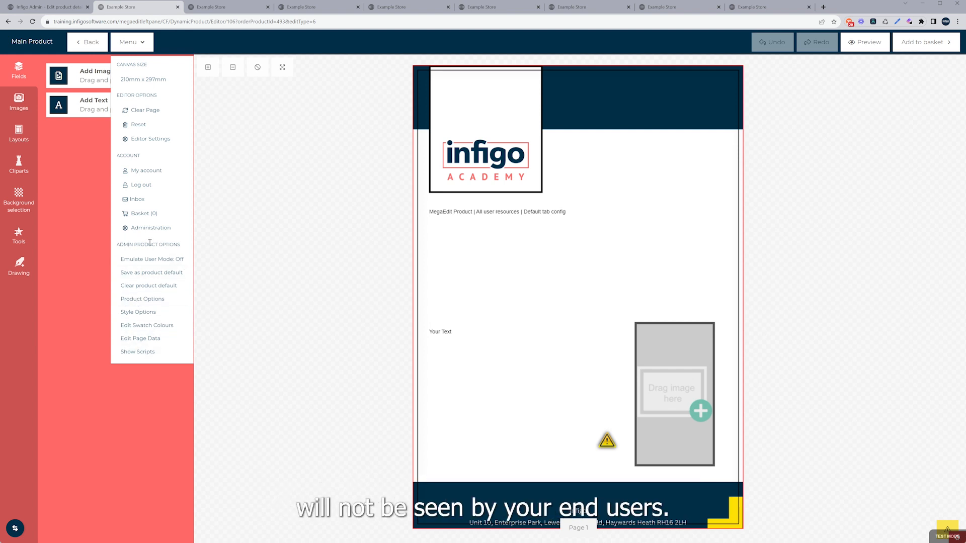
{"action": "left_click", "coordinate": [142, 299]}
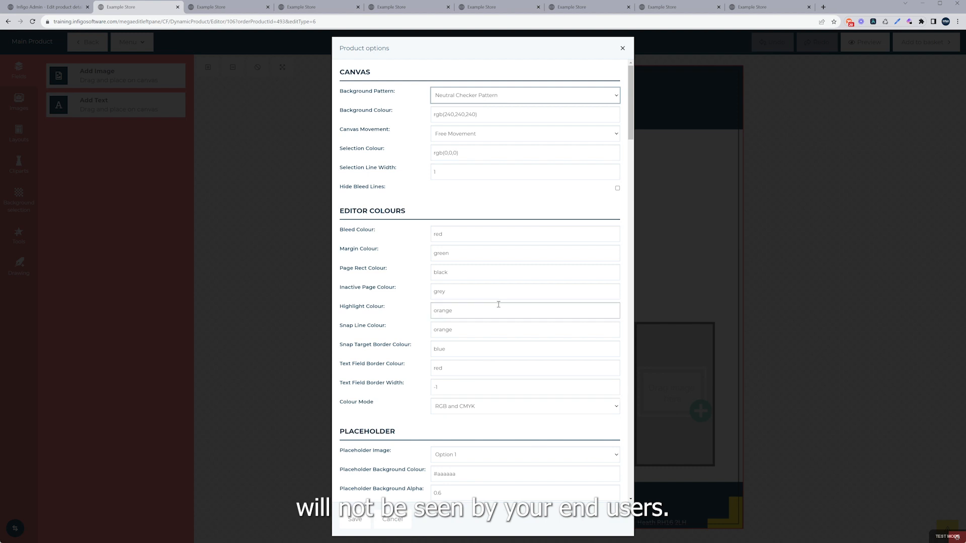
{"action": "scroll", "coordinate": [498, 304], "scroll_direction": "down", "scroll_amount": 10}
{"action": "scroll", "coordinate": [478, 280], "scroll_direction": "down", "scroll_amount": 15}
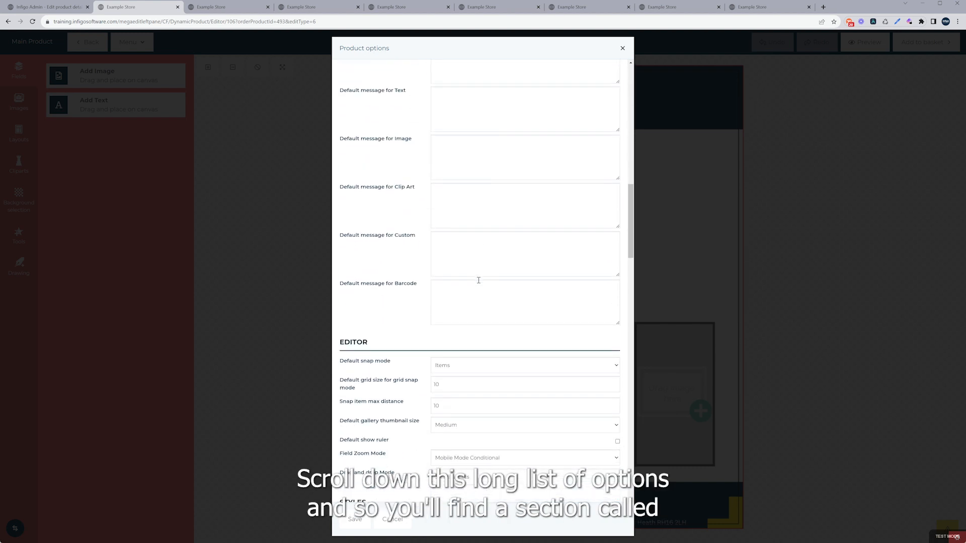
{"action": "scroll", "coordinate": [479, 280], "scroll_direction": "down", "scroll_amount": 12}
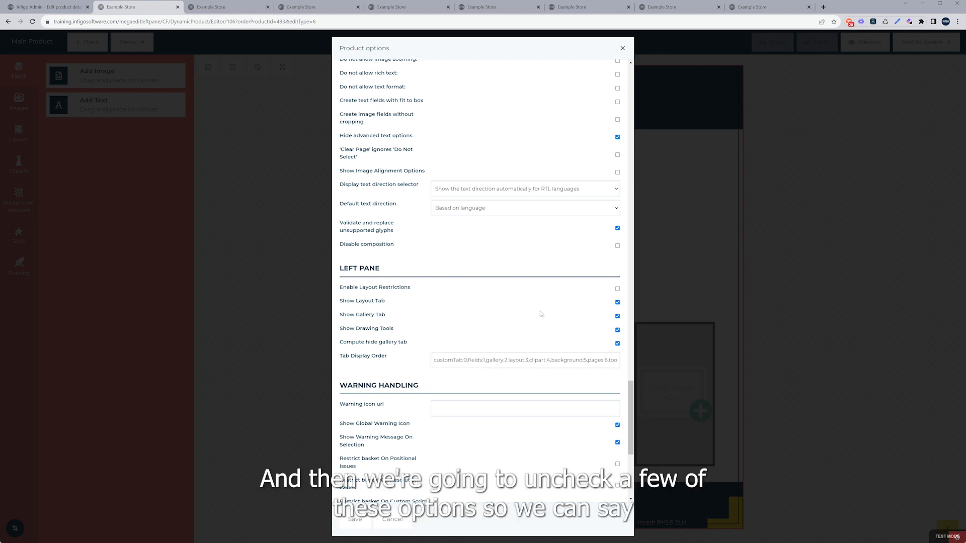
{"action": "left_click", "coordinate": [618, 302]}
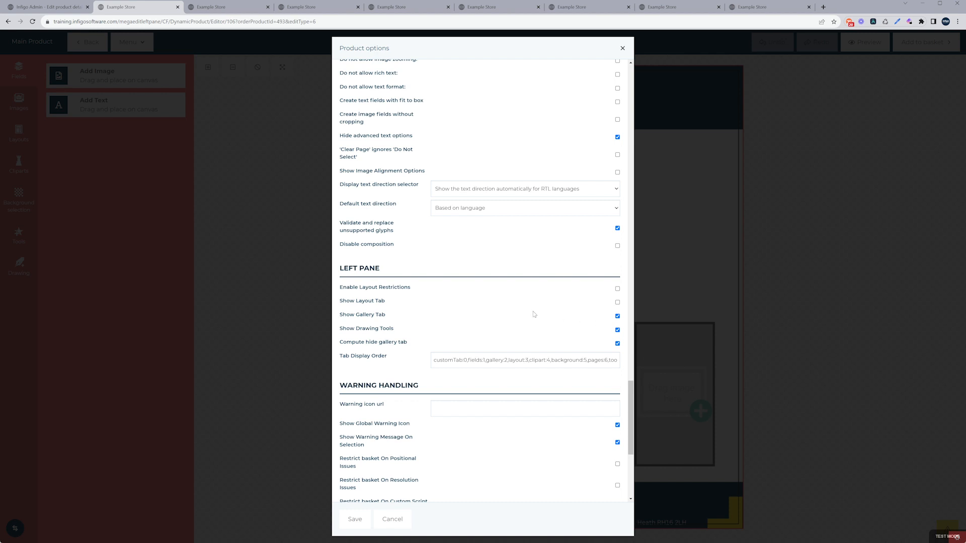
{"action": "left_click", "coordinate": [618, 317]}
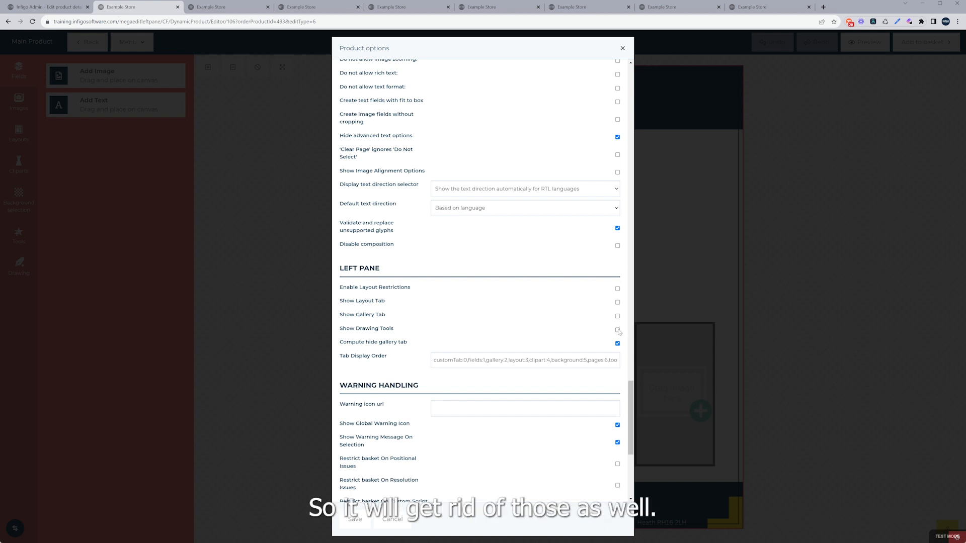
- Examine the Tab Display Order value, enlarging the page to read the position assigned to each tab
{"action": "scroll", "coordinate": [539, 377], "scroll_direction": "down", "scroll_amount": 1}
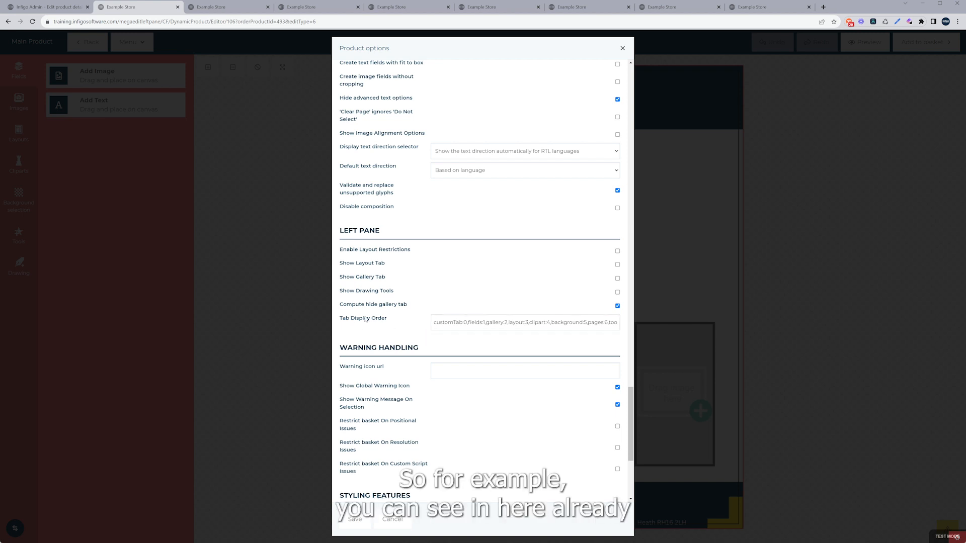
{"action": "left_click_drag", "start_coordinate": [434, 323], "coordinate": [467, 323]}
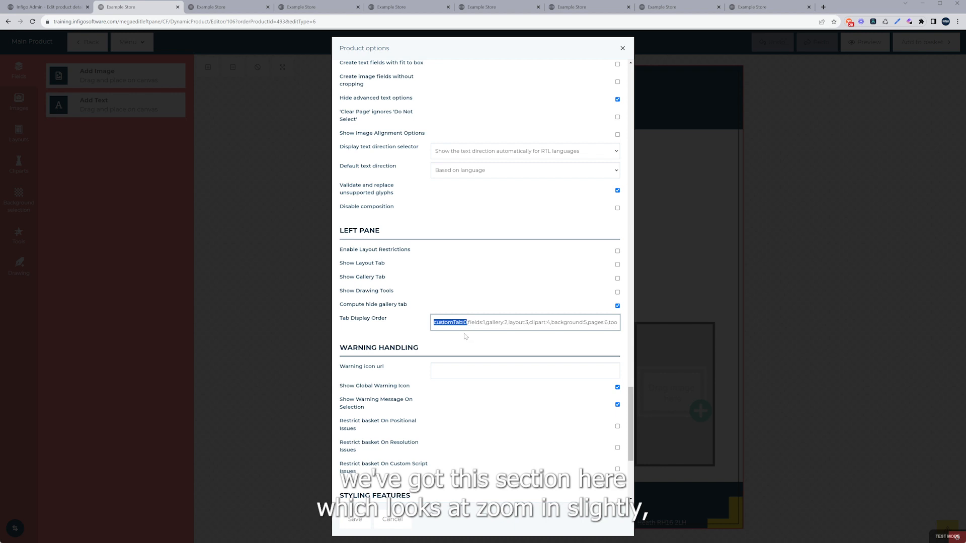
{"action": "key", "text": "ctrl+plus"}
{"action": "key", "text": "ctrl+plus"}
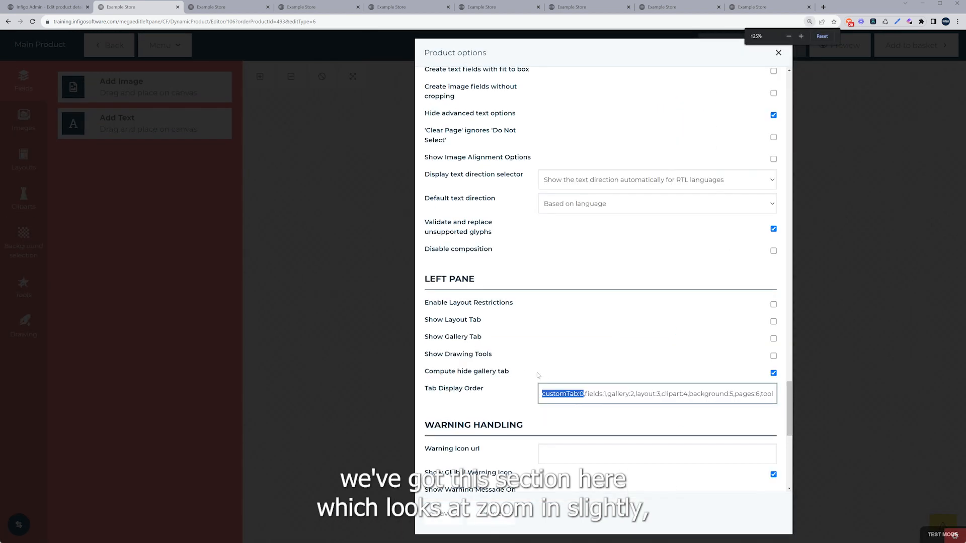
{"action": "scroll", "coordinate": [561, 353], "scroll_direction": "down", "scroll_amount": 1}
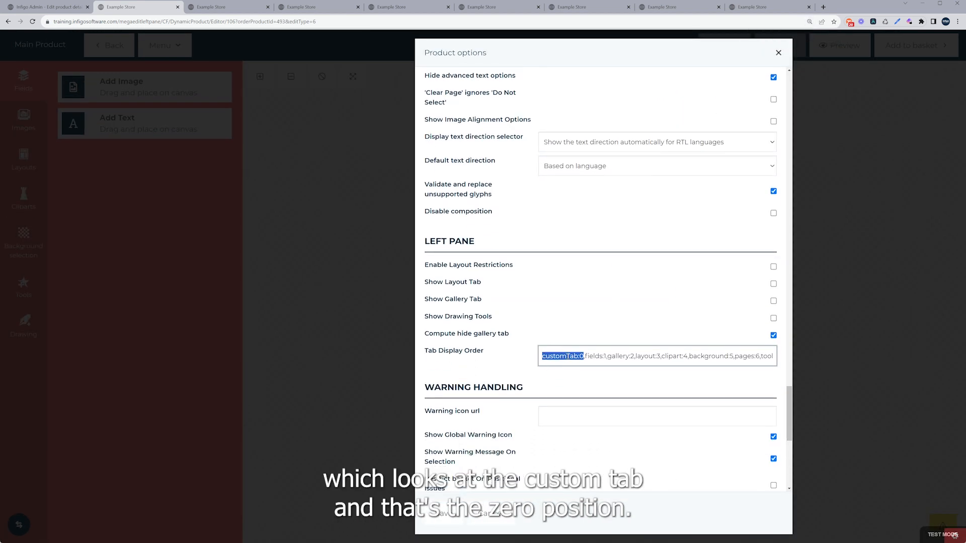
{"action": "double_click", "coordinate": [587, 357]}
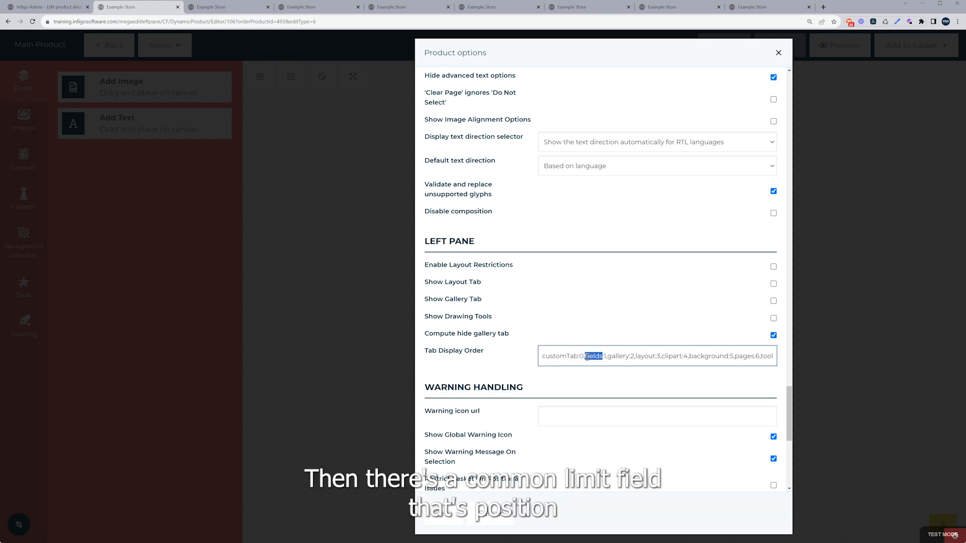
{"action": "double_click", "coordinate": [616, 357]}
{"action": "left_click", "coordinate": [630, 357]}
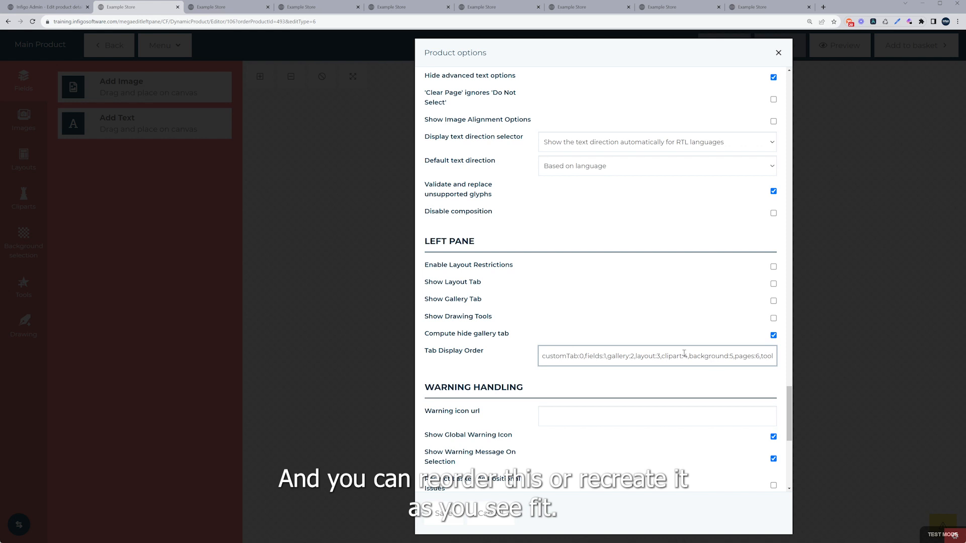
{"action": "key", "text": "ctrl+minus"}
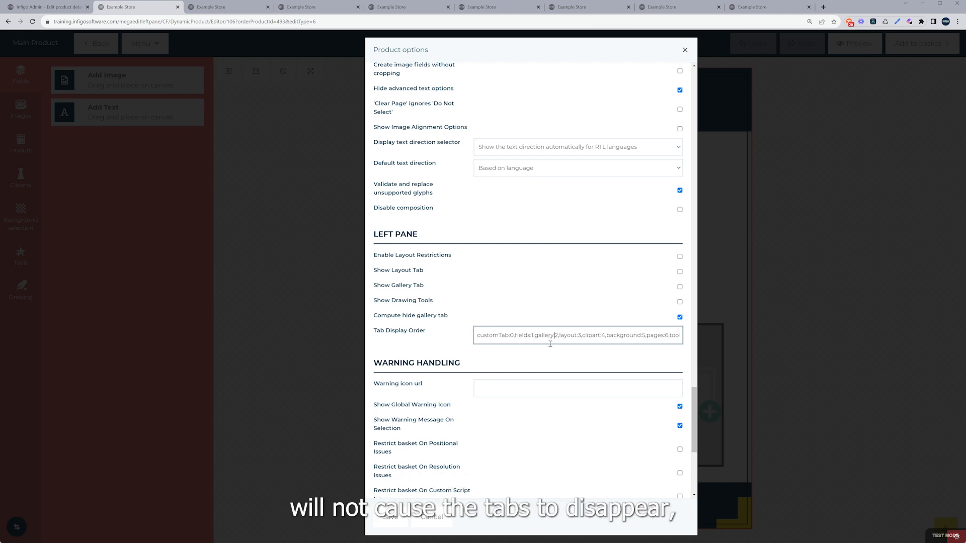
- Disable Toggle Tools Tab, Toggle Fields Tab and Toggle Pages Tab under Styling Features, save the options and reload the editor
{"action": "scroll", "coordinate": [445, 341], "scroll_direction": "down", "scroll_amount": 5}
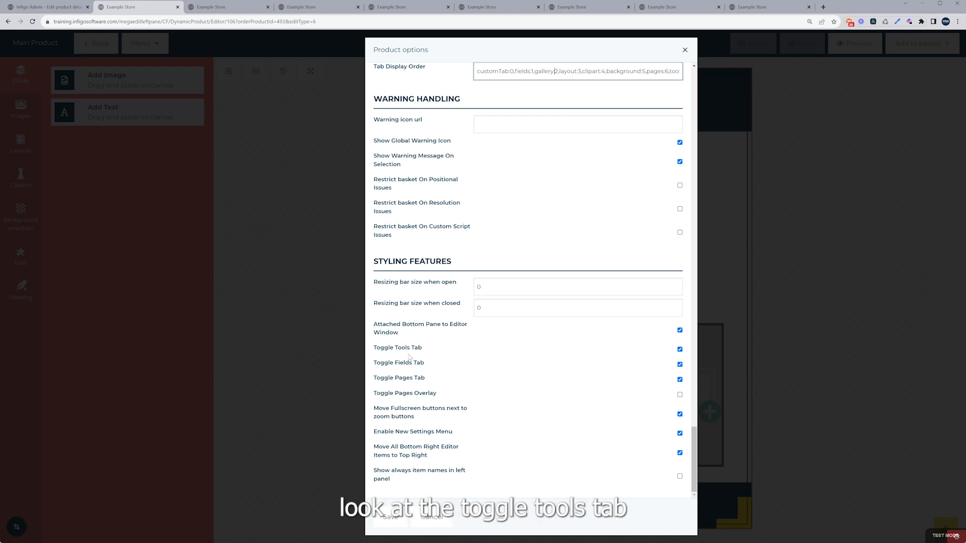
{"action": "left_click", "coordinate": [679, 349]}
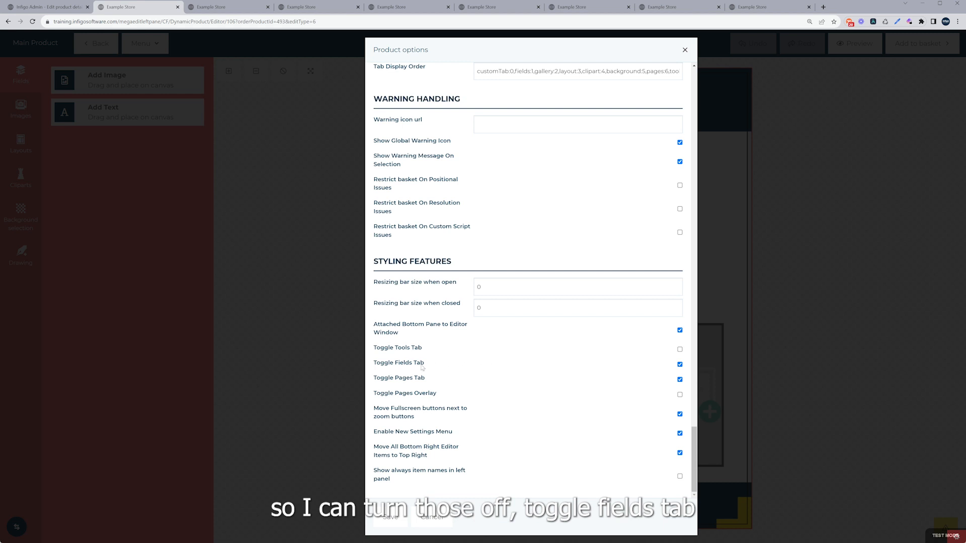
{"action": "left_click", "coordinate": [681, 365]}
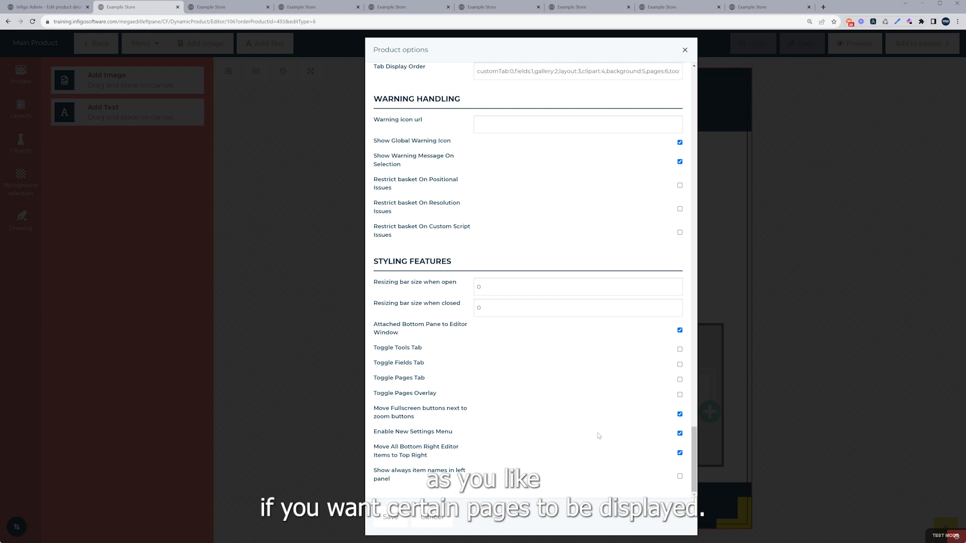
{"action": "left_click", "coordinate": [391, 518]}
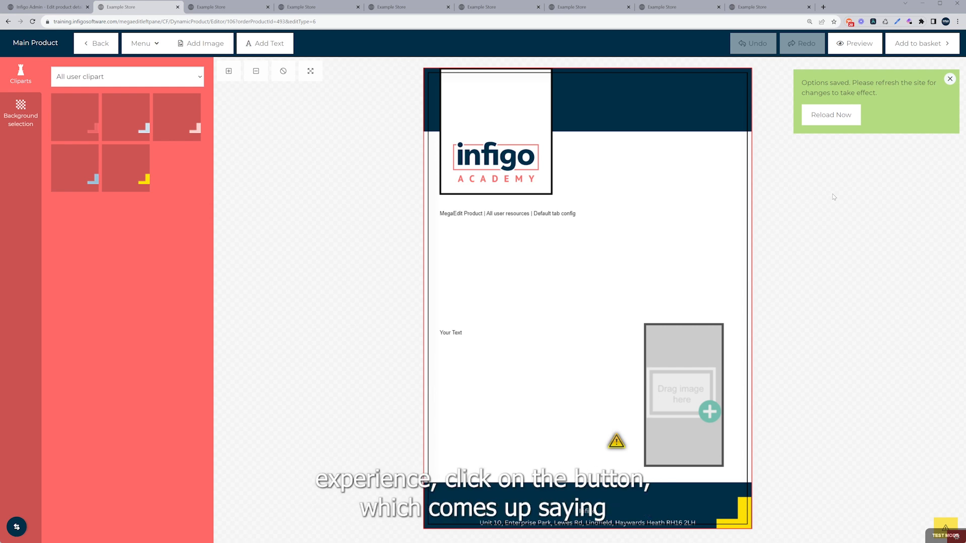
{"action": "left_click", "coordinate": [828, 119]}
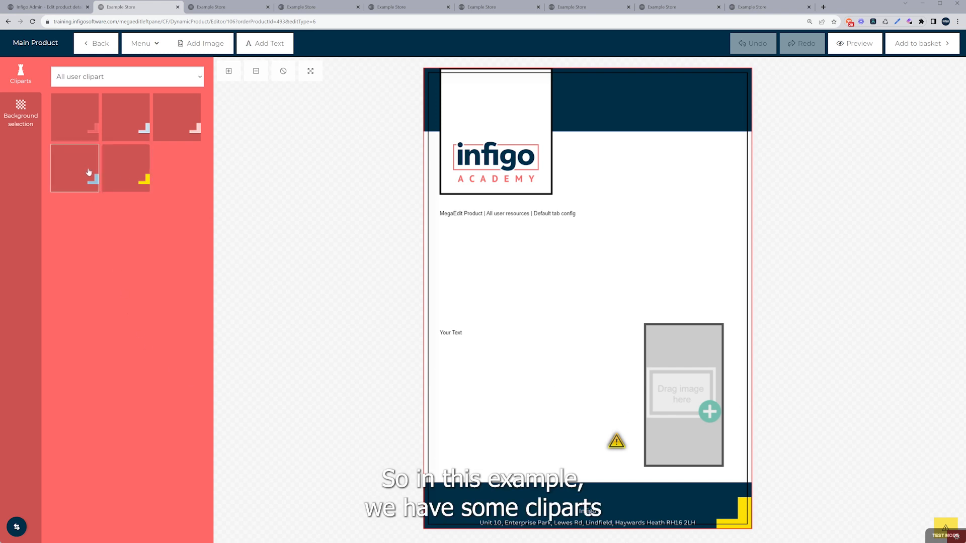
- Check the background and clipart resources in the editor and turn on Emulate User Mode
{"action": "left_click", "coordinate": [20, 117]}
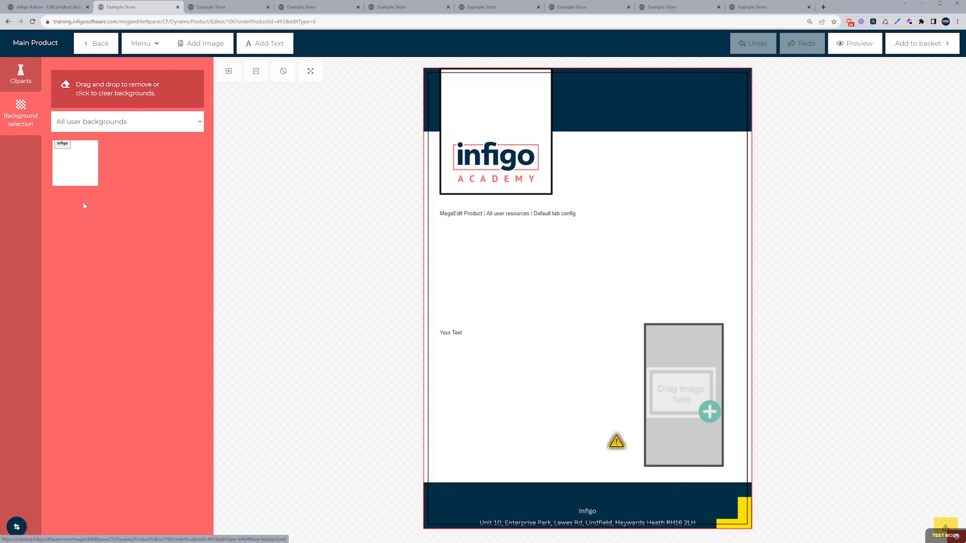
{"action": "left_click", "coordinate": [20, 74]}
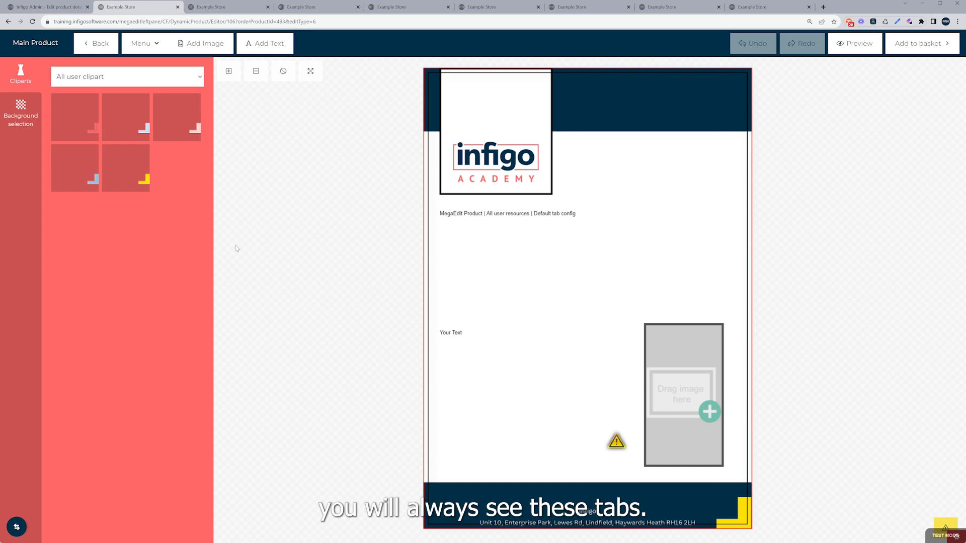
{"action": "left_click", "coordinate": [150, 44]}
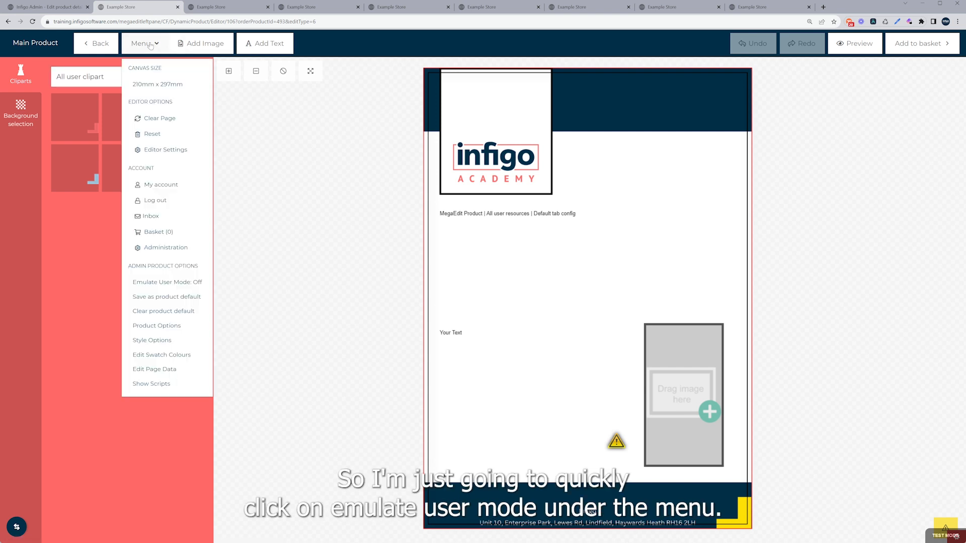
{"action": "left_click", "coordinate": [161, 283]}
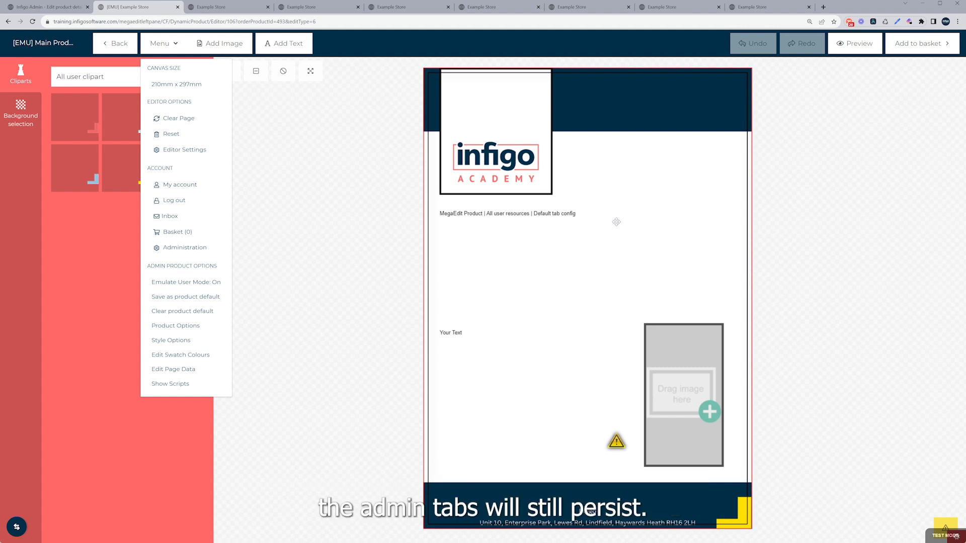
{"action": "left_click", "coordinate": [113, 207]}
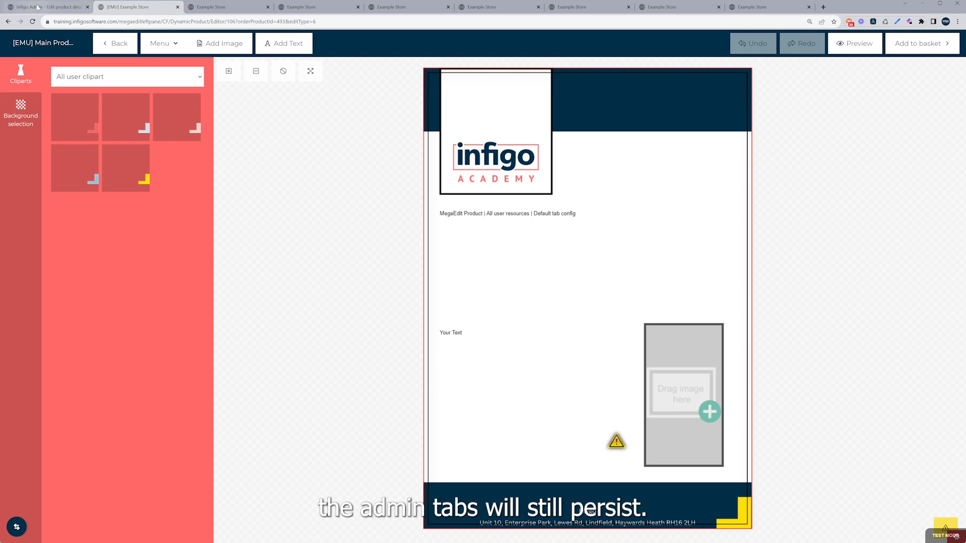
- Switch to Infigo Admin, find MegaEdit General Data and inspect the admin-only setting of the Admin only clipart category without changing it
{"action": "left_click", "coordinate": [39, 8]}
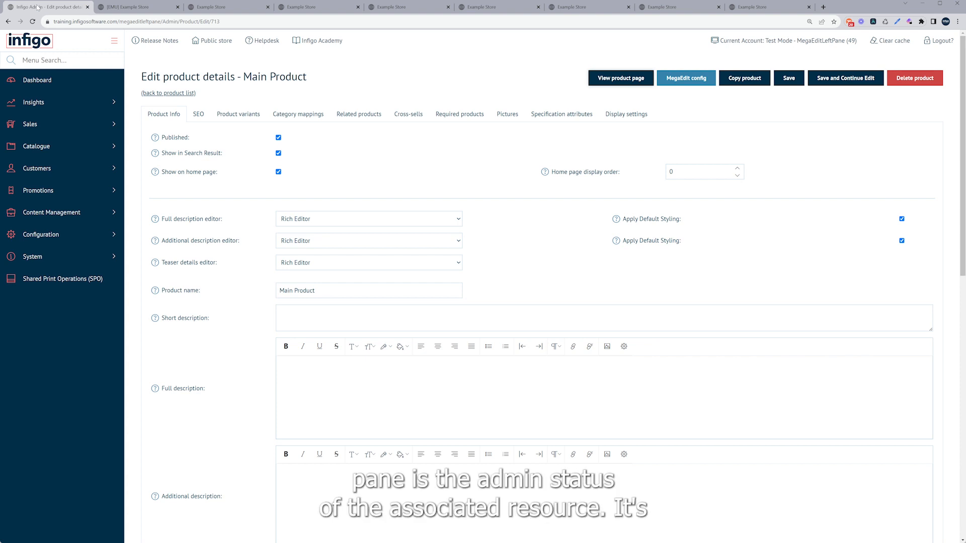
{"action": "left_click", "coordinate": [58, 60]}
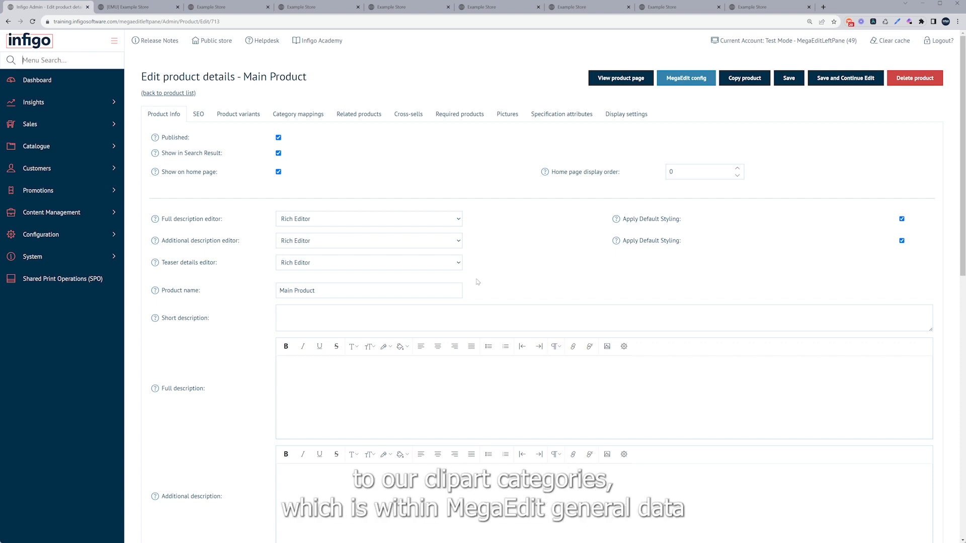
{"action": "type", "text": "gen"}
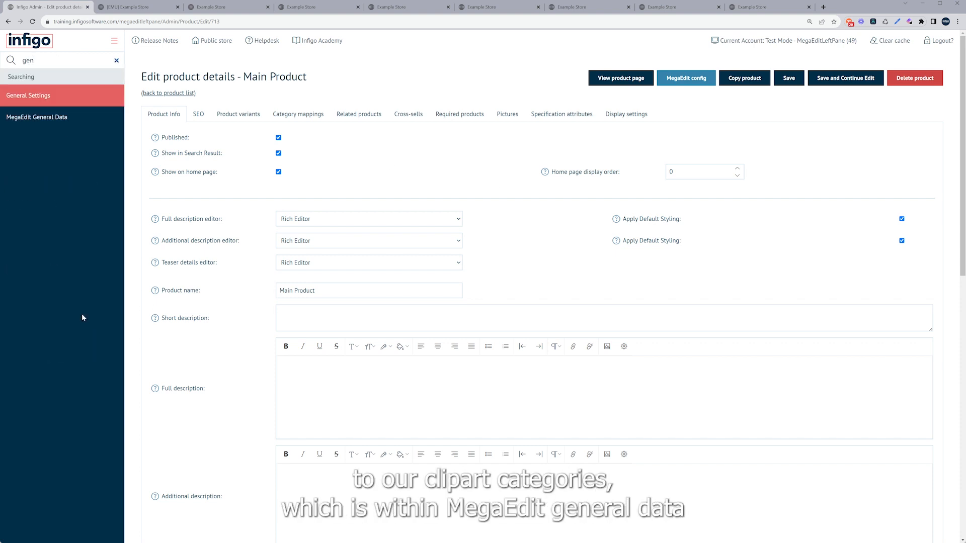
{"action": "left_click", "coordinate": [14, 126]}
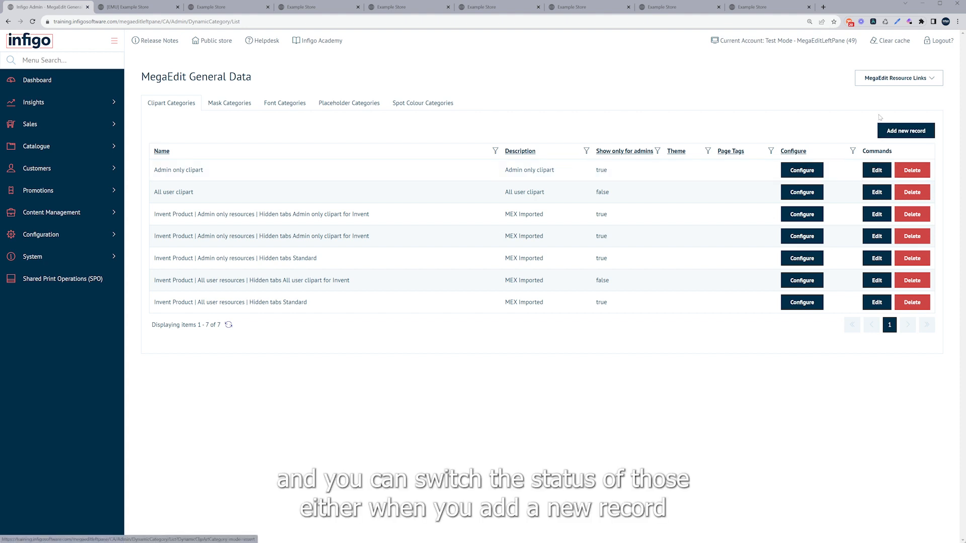
{"action": "left_click", "coordinate": [876, 174]}
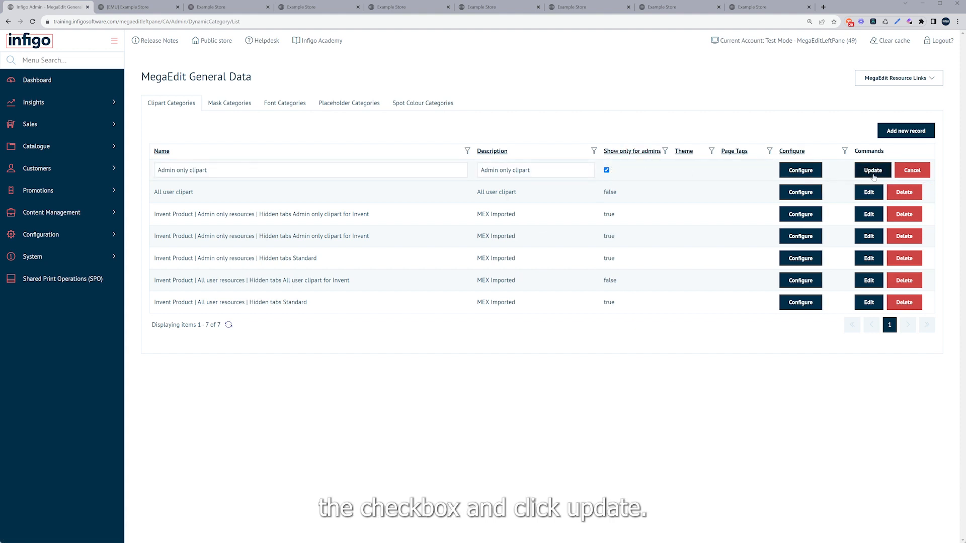
{"action": "left_click", "coordinate": [924, 174]}
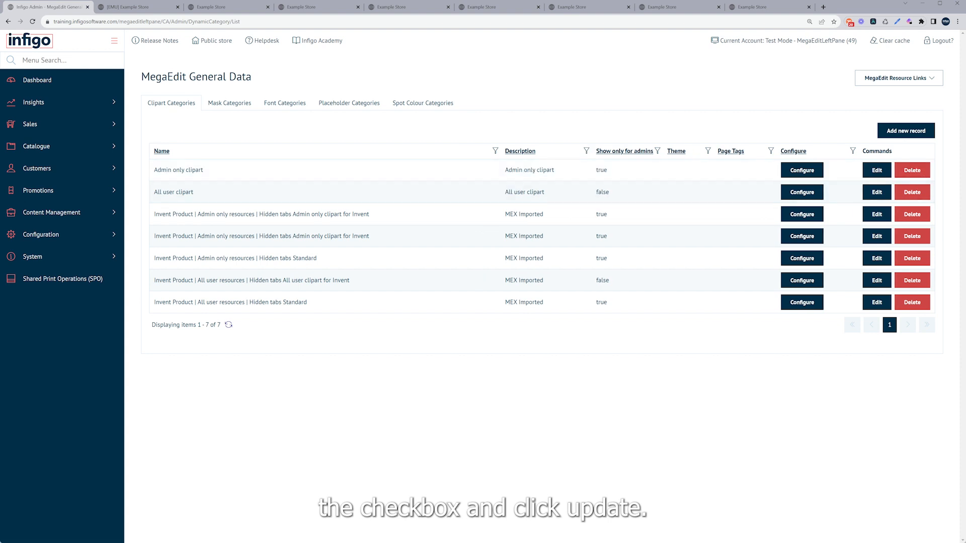
- Compare the left pane of the MegaEdit example products with all-user and admin-only resources, in default and hidden tab configurations
{"action": "left_click", "coordinate": [200, 8]}
{"action": "scroll", "coordinate": [215, 168], "scroll_direction": "up", "scroll_amount": 3}
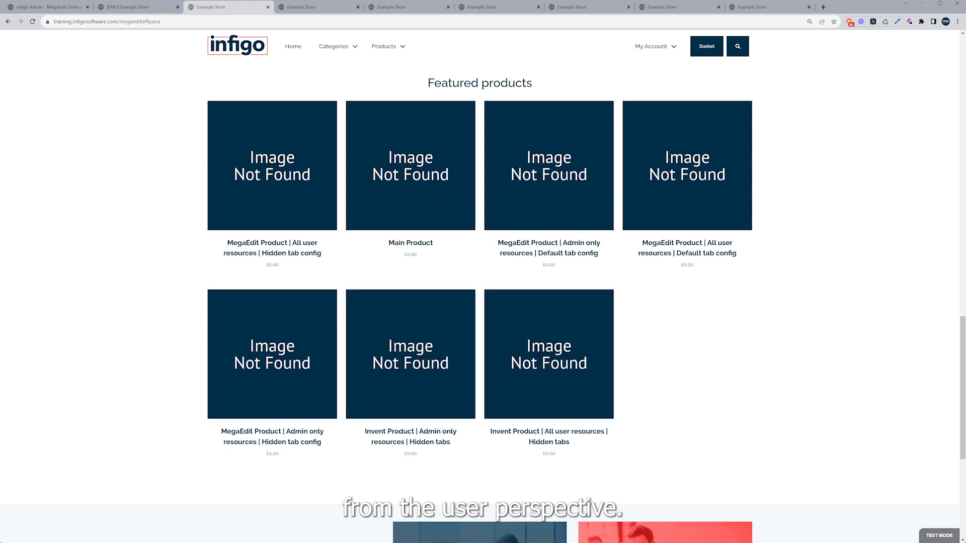
{"action": "key", "text": "ctrl+Tab"}
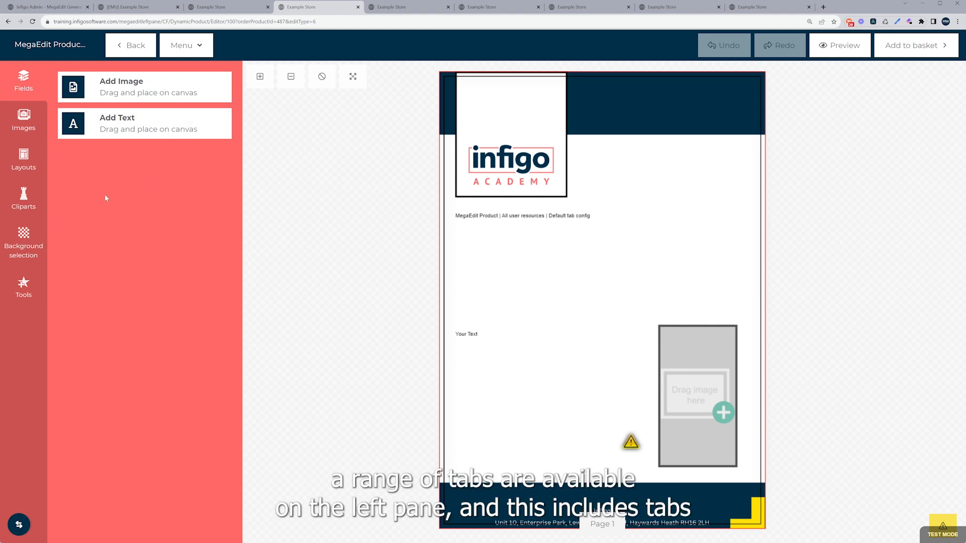
{"action": "left_click", "coordinate": [23, 196]}
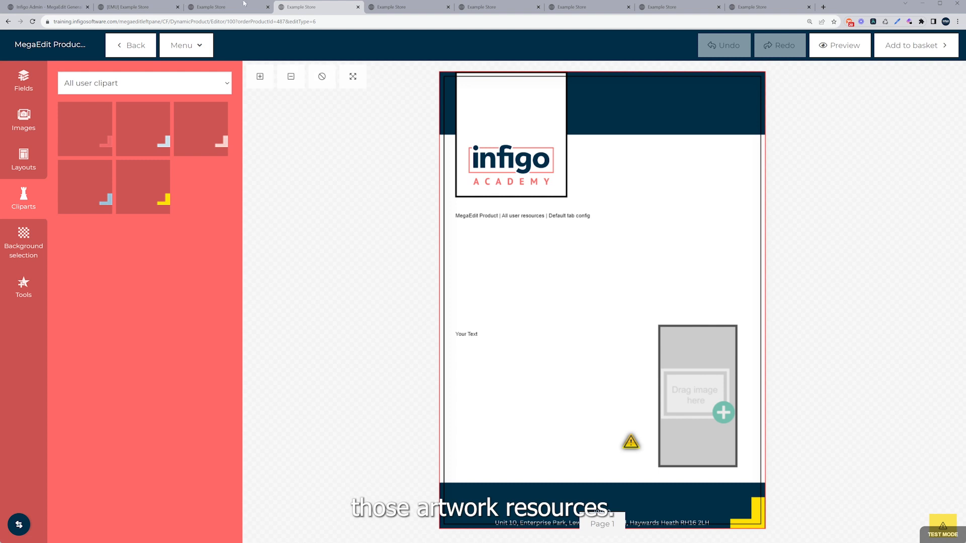
{"action": "left_click", "coordinate": [395, 6]}
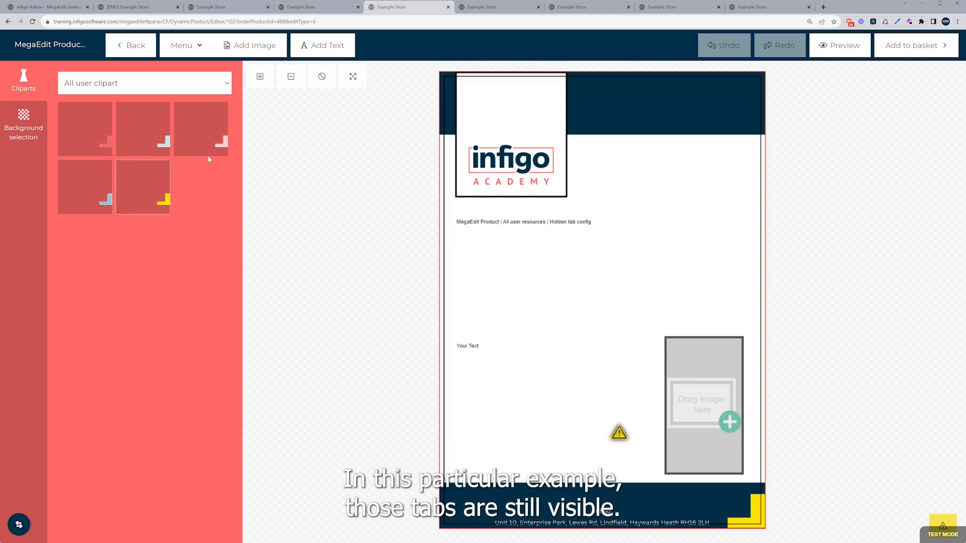
{"action": "left_click", "coordinate": [483, 7]}
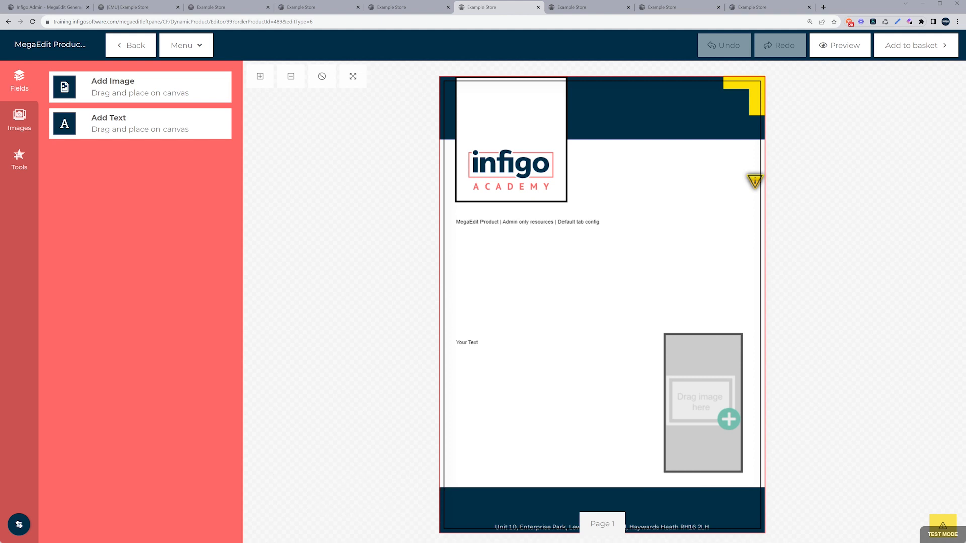
{"action": "left_click", "coordinate": [591, 6]}
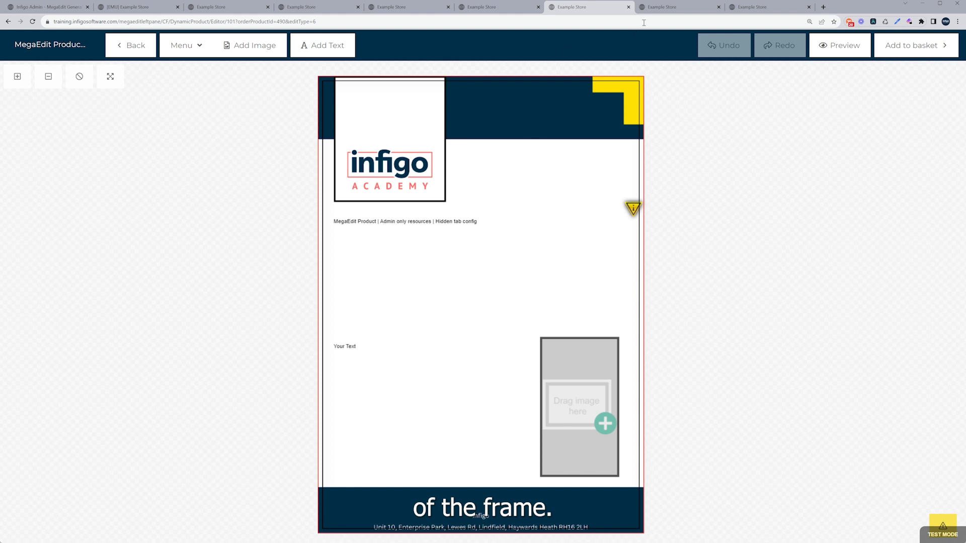
- In the Invent product with all-user resources and hidden tabs, try the yellow clipart from the left pane and set All user clipart to light blue
{"action": "left_click", "coordinate": [655, 8]}
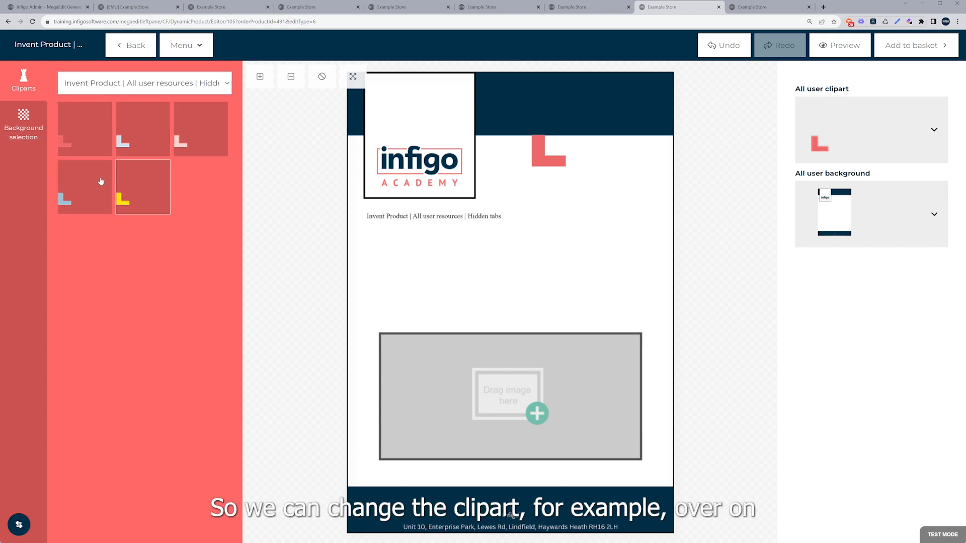
{"action": "left_click", "coordinate": [139, 191]}
{"action": "left_click_drag", "start_coordinate": [533, 171], "coordinate": [541, 161]}
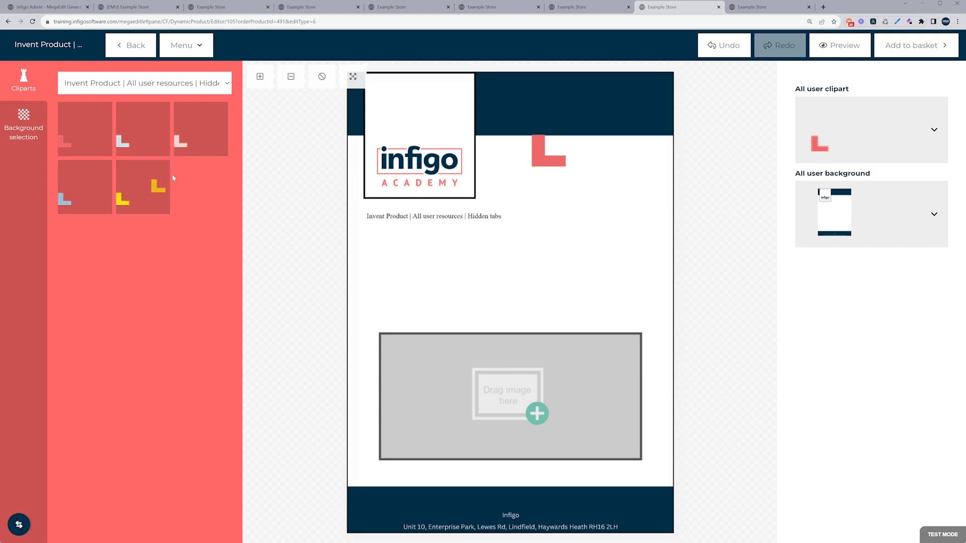
{"action": "left_click", "coordinate": [843, 148]}
{"action": "left_click", "coordinate": [409, 267]}
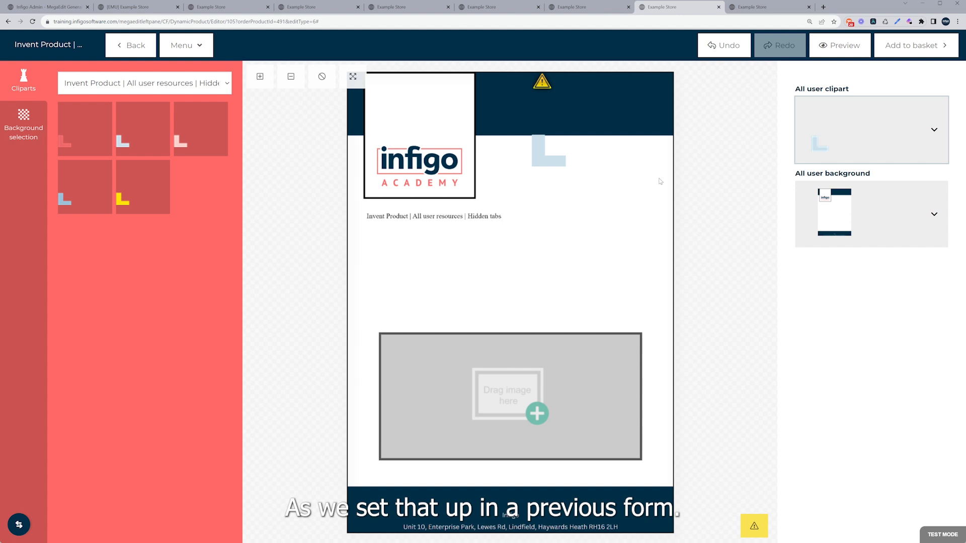
- In the Invent product with admin-only resources, set Admin only clipart to yellow and view the background options without changing the selection
{"action": "left_click", "coordinate": [745, 8]}
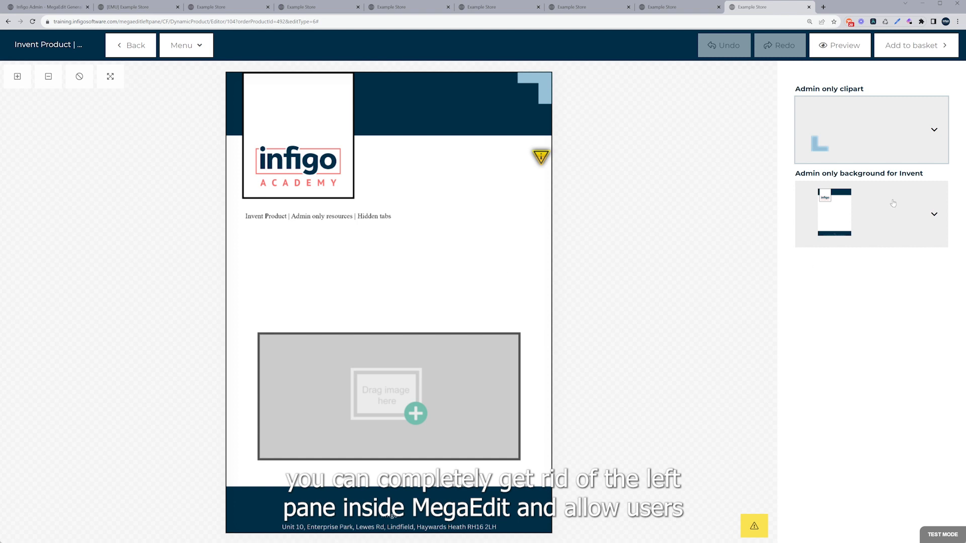
{"action": "left_click", "coordinate": [818, 143]}
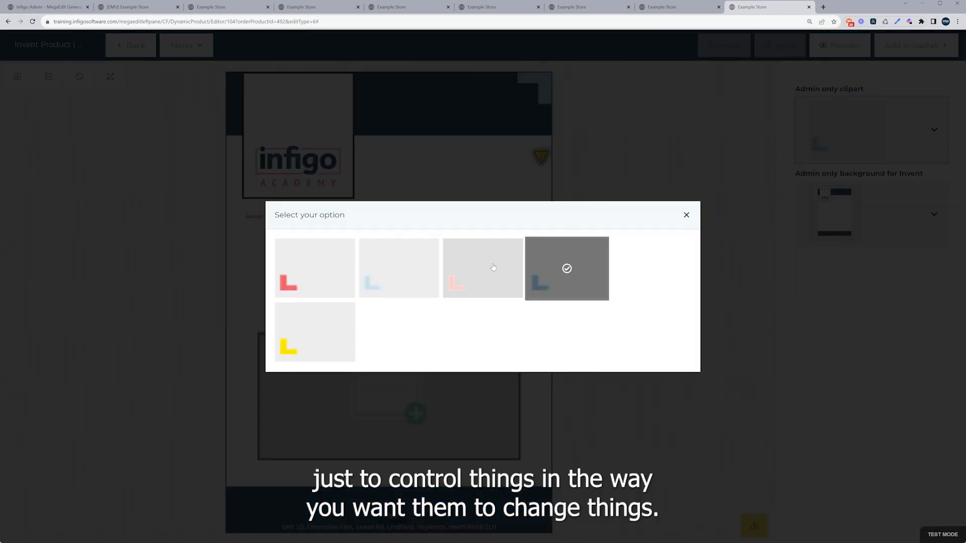
{"action": "left_click", "coordinate": [313, 333]}
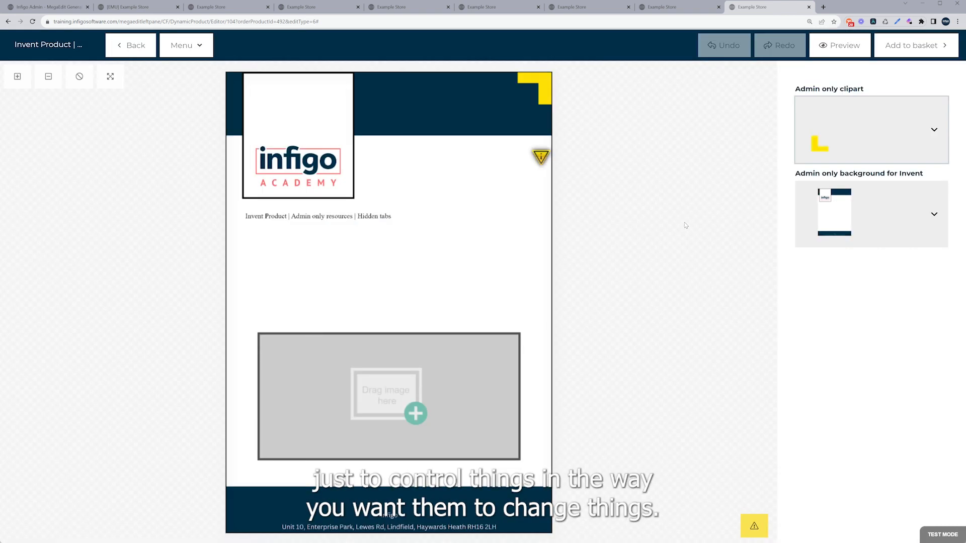
{"action": "left_click", "coordinate": [816, 217]}
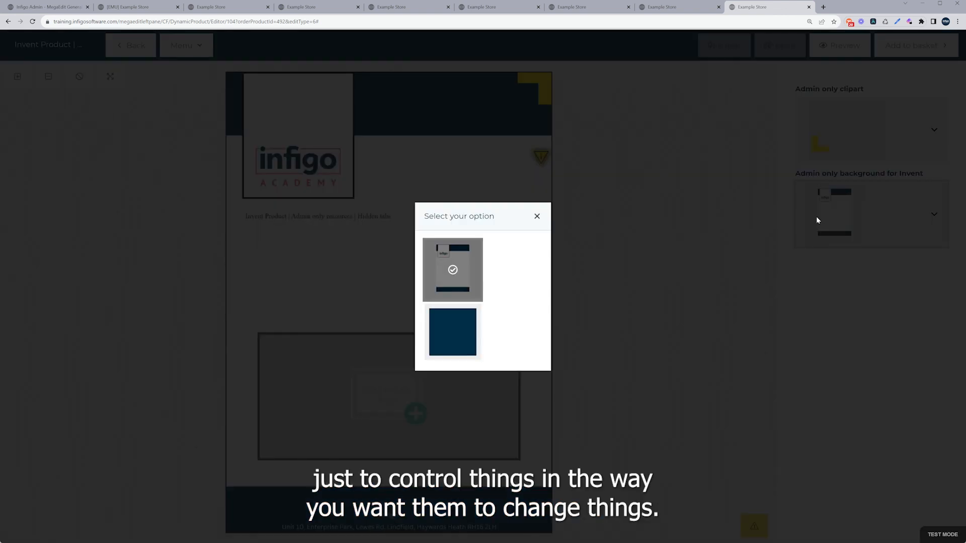
{"action": "left_click", "coordinate": [537, 216]}
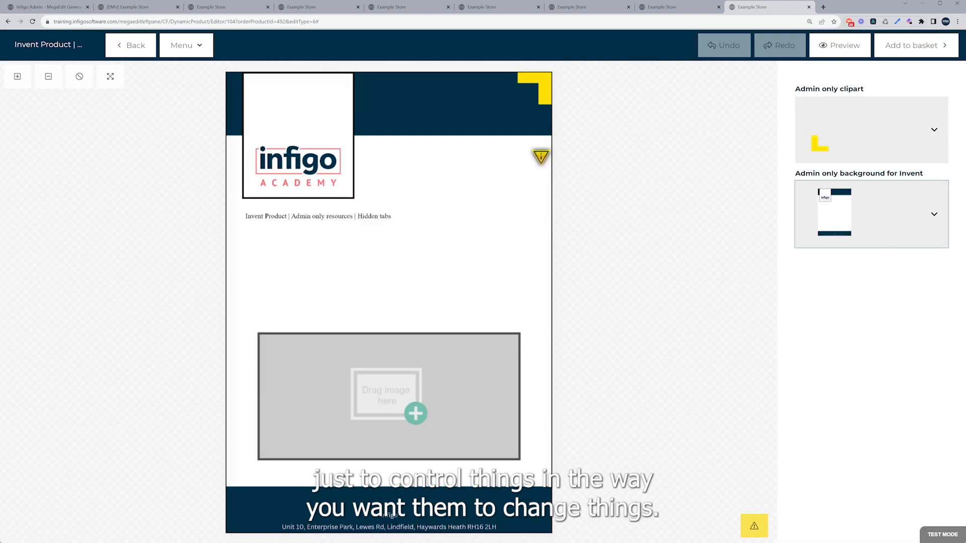